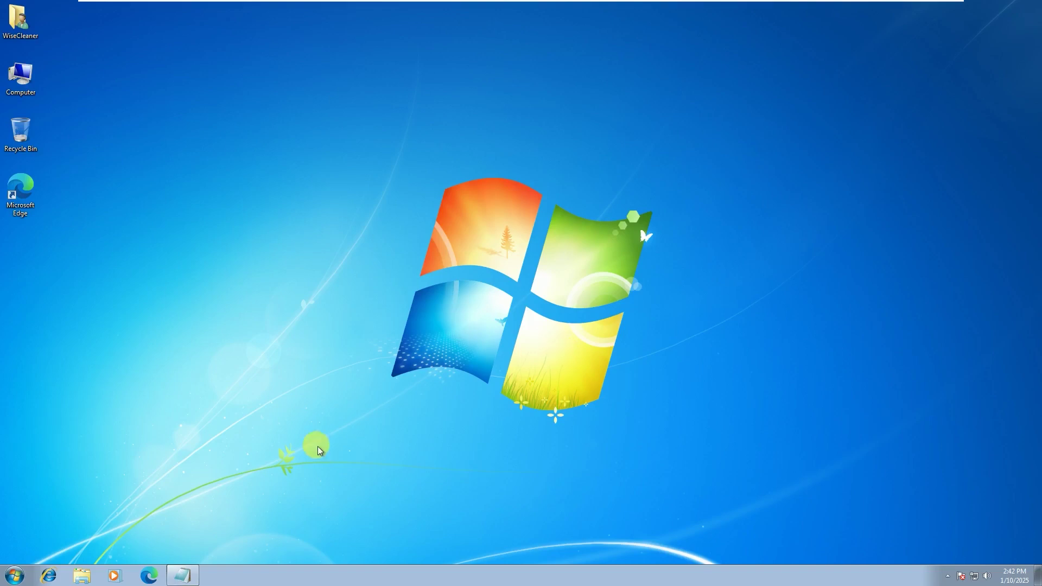
left_click(151, 576)
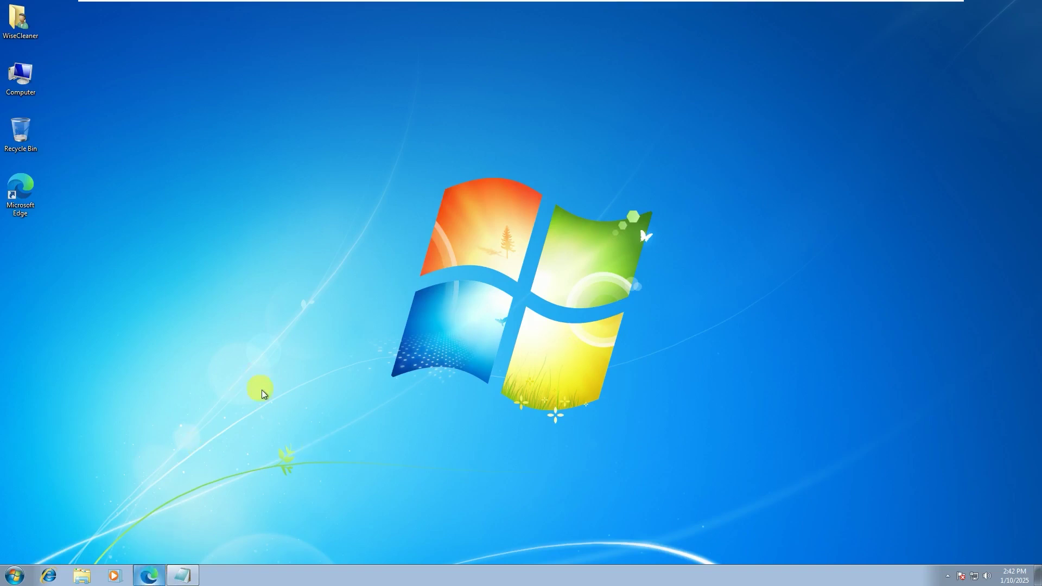
type("ww")
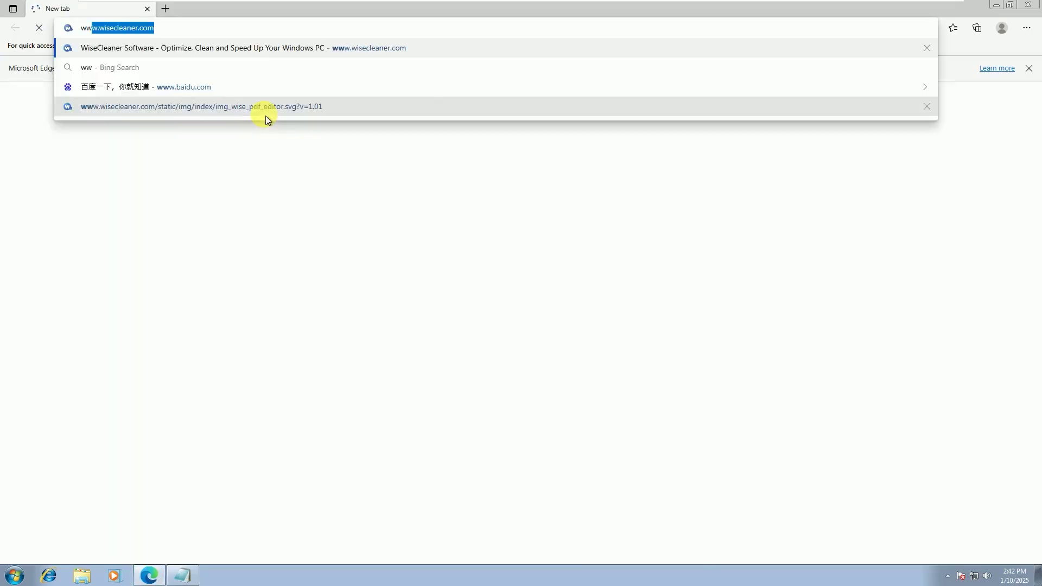
key("Return")
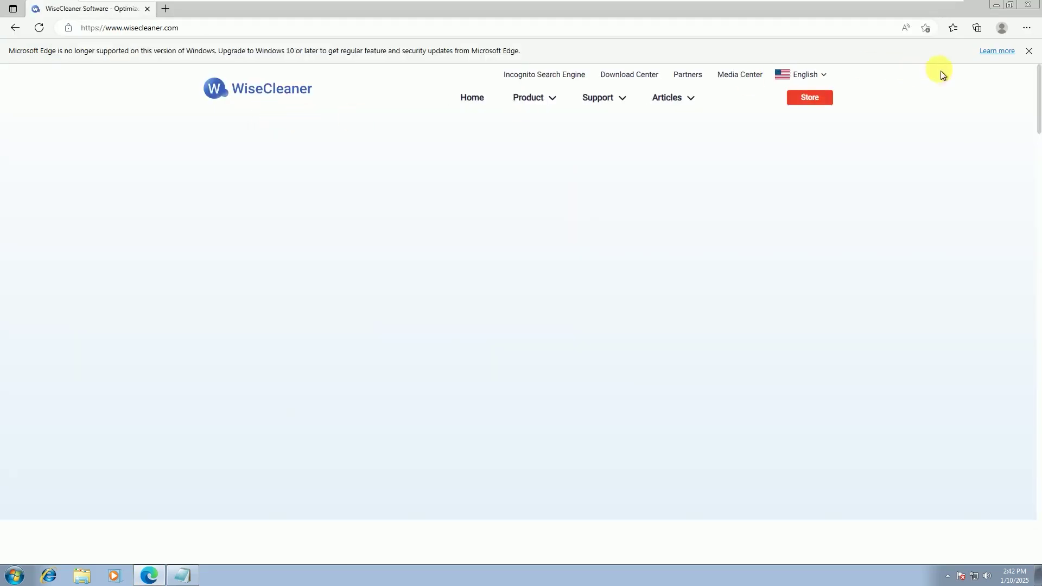
left_click(1028, 51)
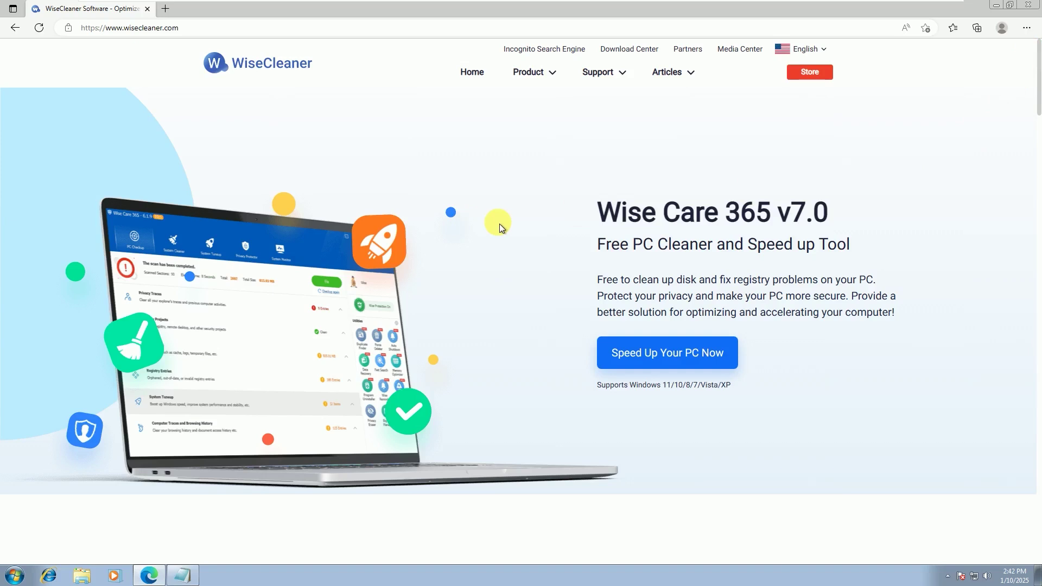
scroll(500, 224, "down", 6)
scroll(499, 223, "down", 2)
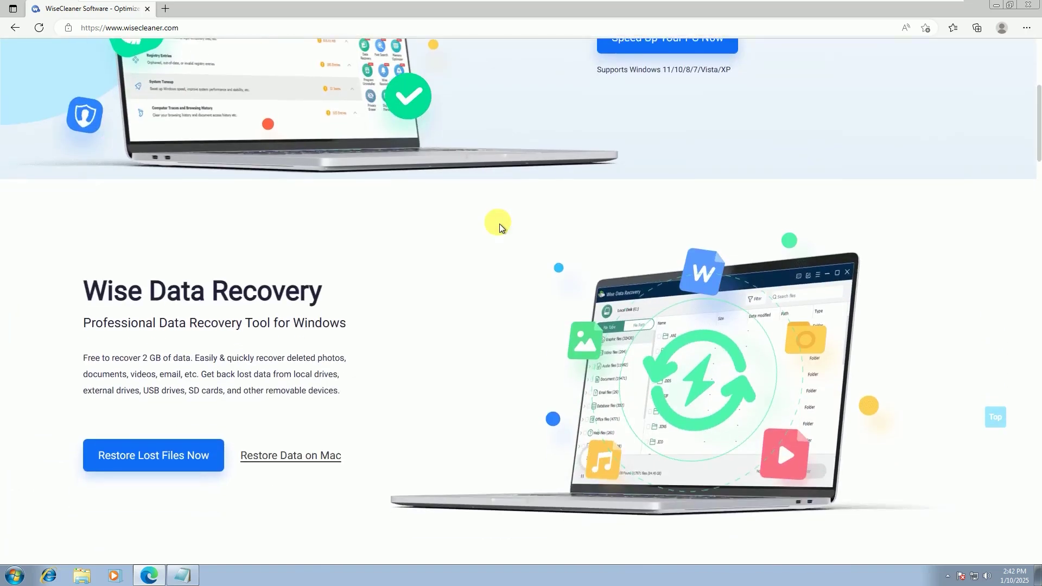
scroll(499, 225, "down", 1)
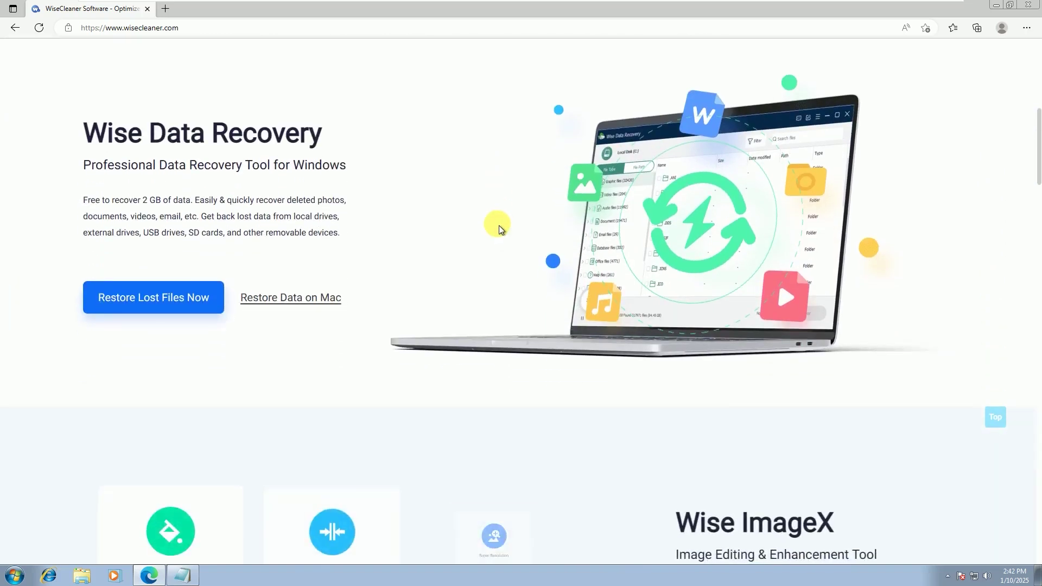
scroll(499, 227, "down", 6)
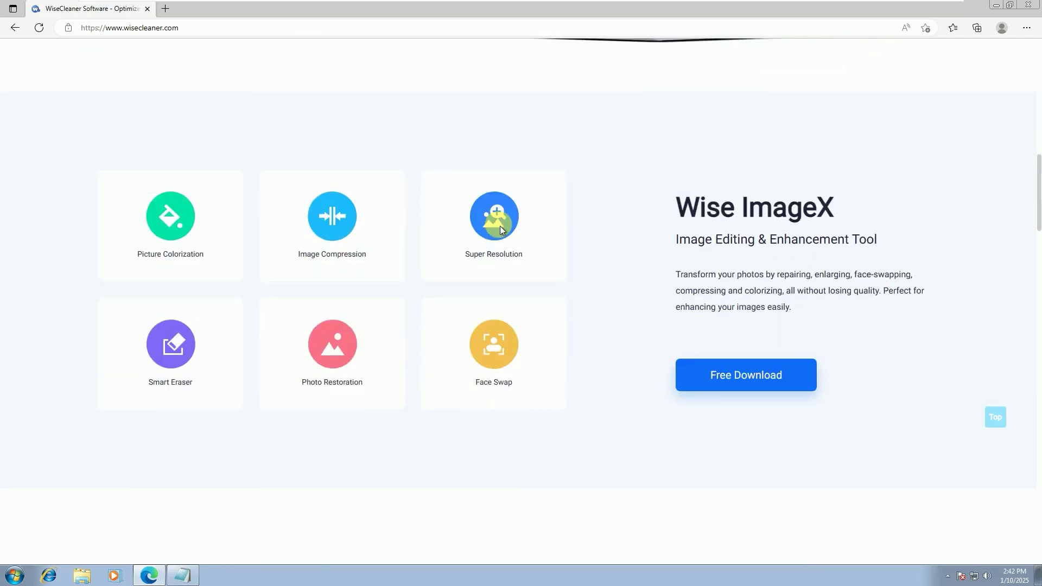
scroll(500, 226, "up", 3)
scroll(499, 226, "up", 3)
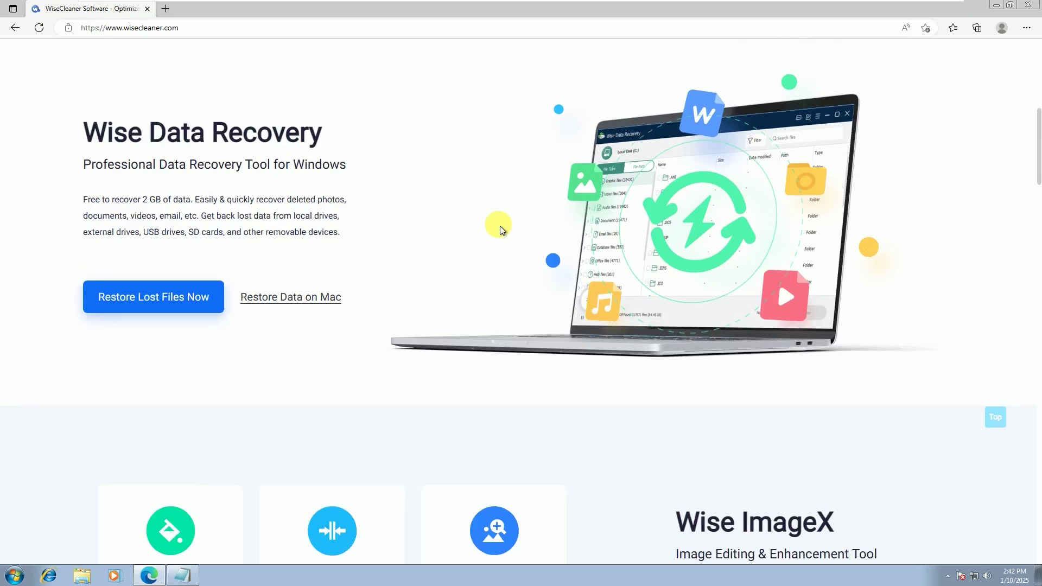
scroll(500, 225, "up", 9)
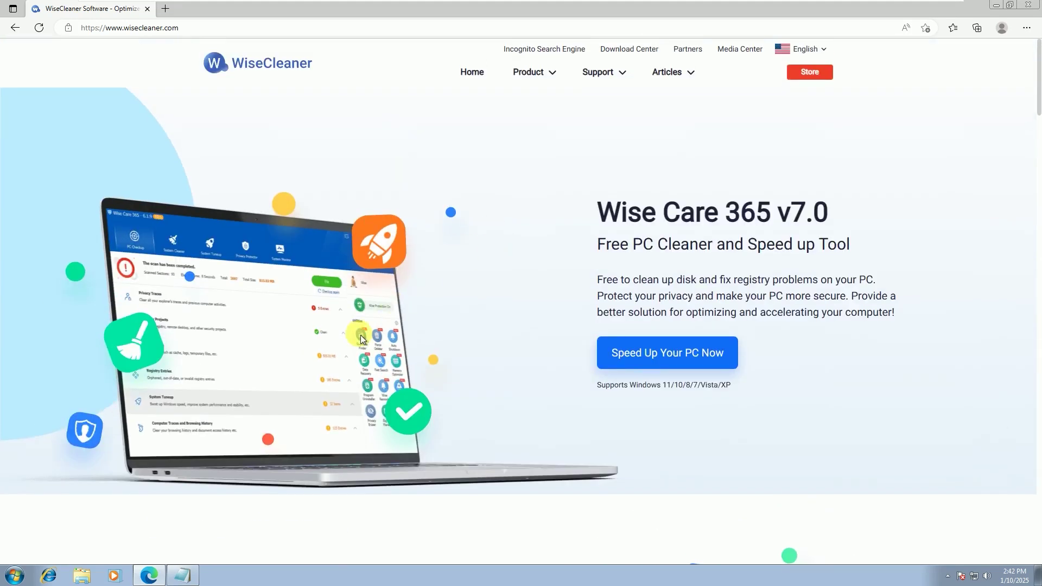
Step: Select the WebView2 URL in Notepad and open a new browser tab
left_click(182, 575)
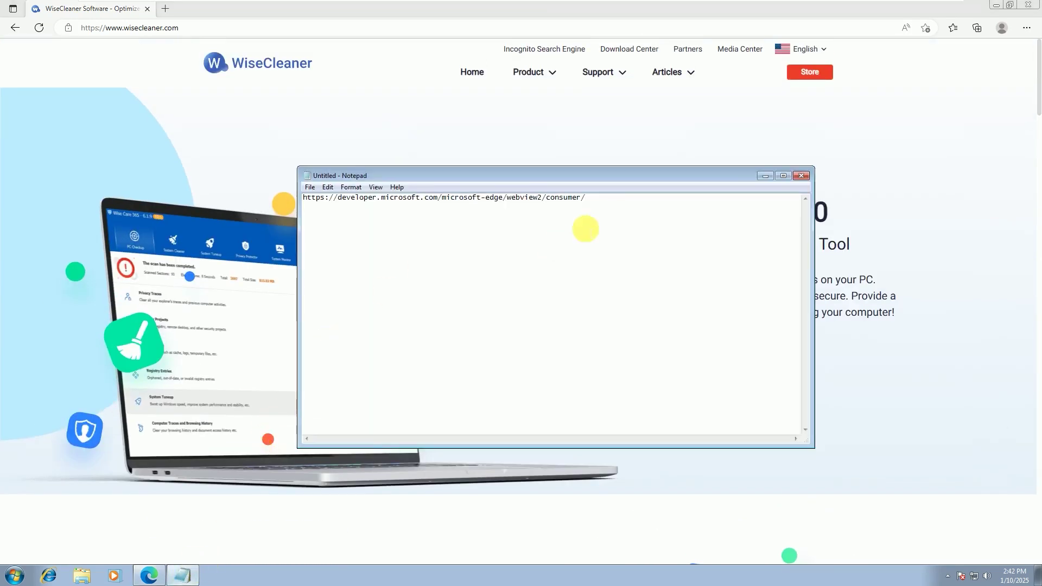
left_click_drag(616, 200, 304, 201)
key("ctrl+c")
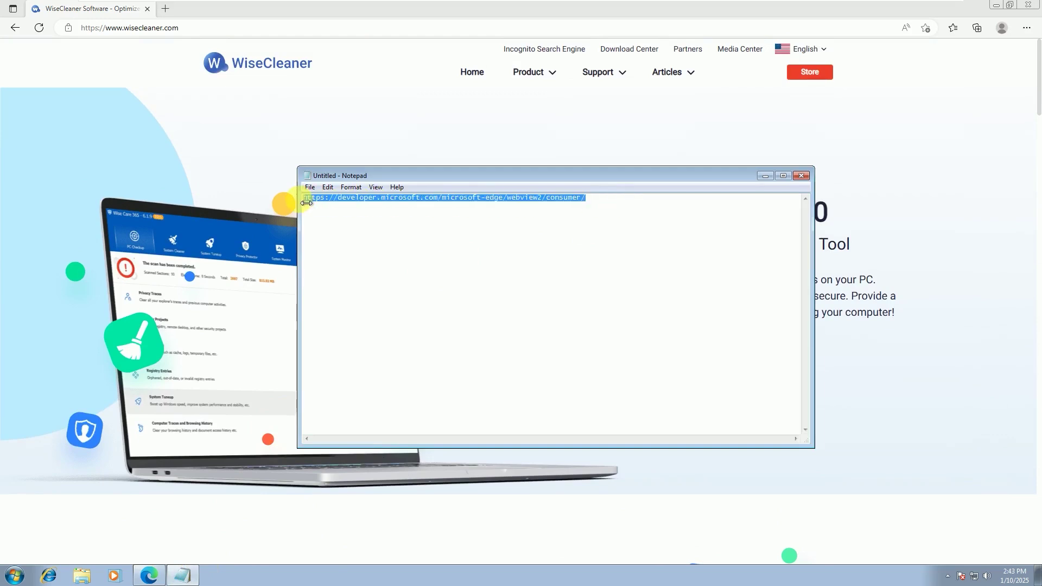
left_click(165, 8)
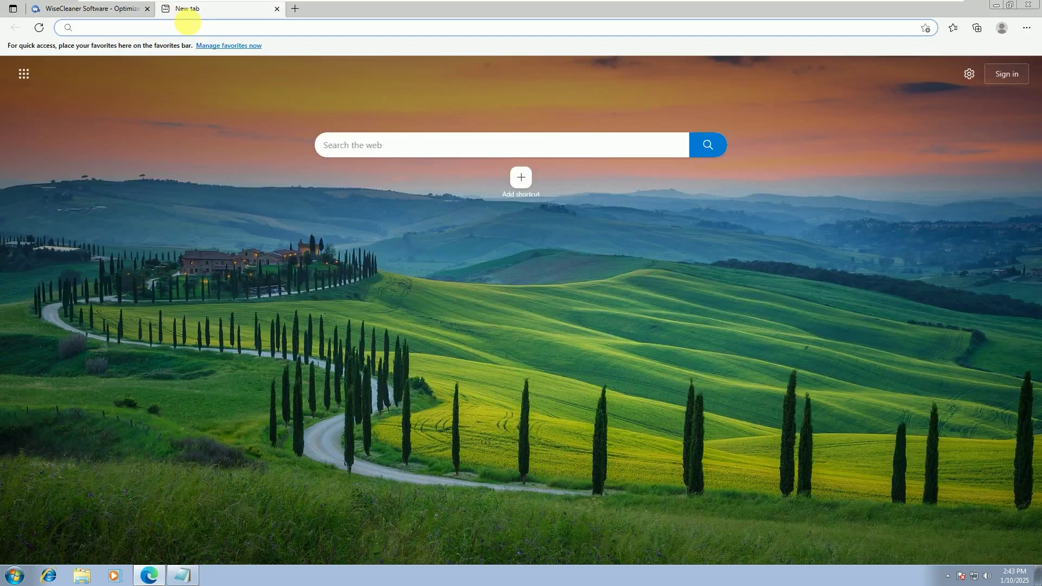
Step: Paste the copied WebView2 address and load Microsoft's WebView2 developer page
key("ctrl+v")
key("Return")
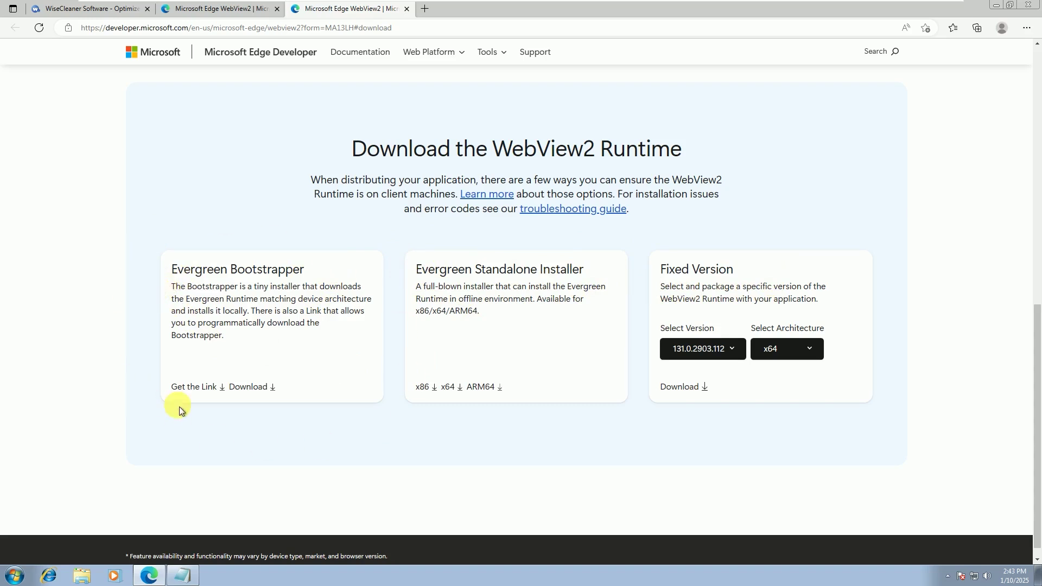
Step: Accept the license, download the Evergreen Bootstrapper, and show the recent downloads list
left_click(251, 390)
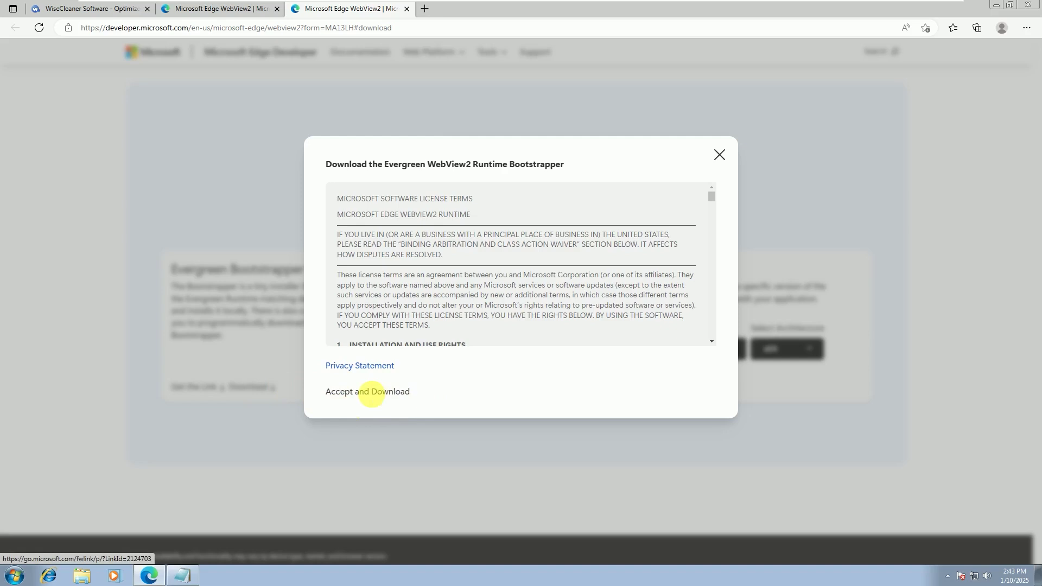
left_click(373, 396)
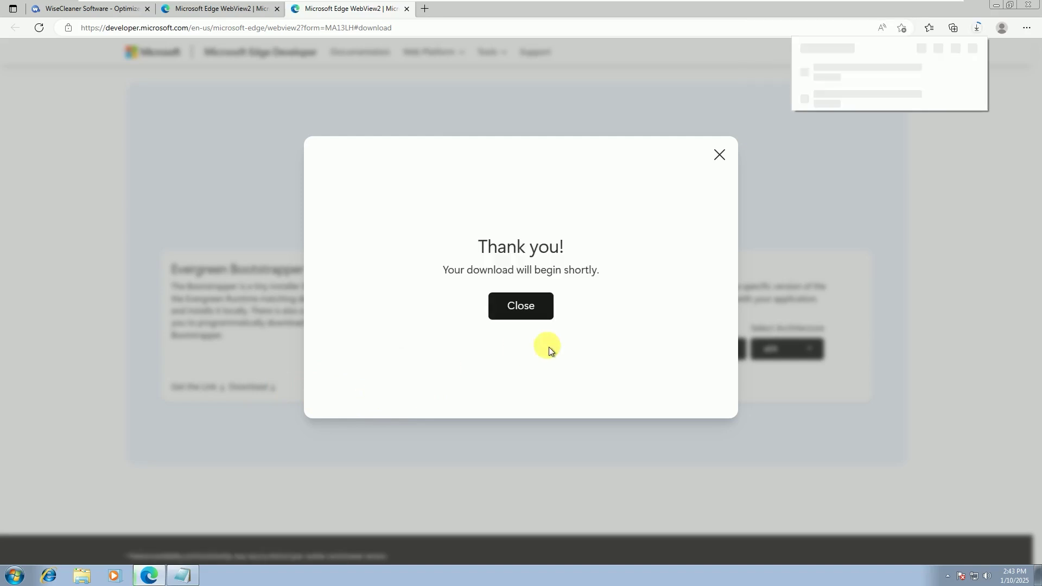
left_click(521, 310)
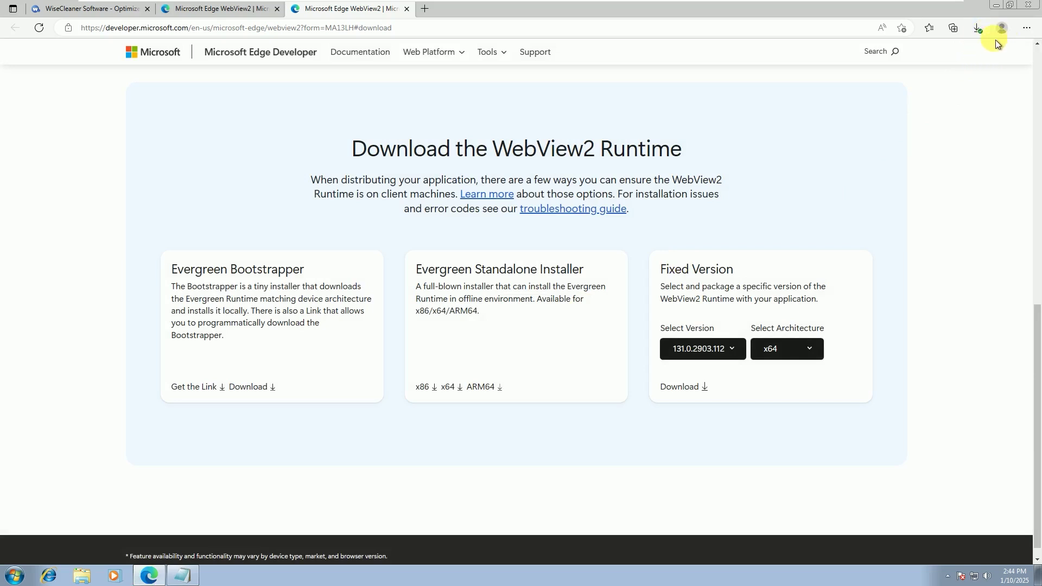
left_click(975, 30)
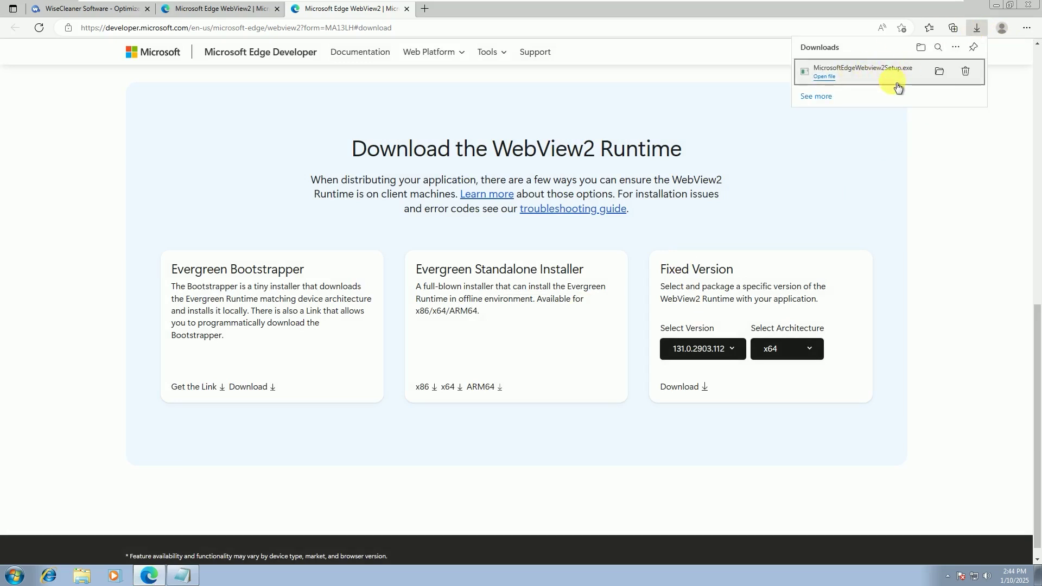
Step: Open the folder holding MicrosoftEdgeWebview2Setup.exe and run the setup file
left_click(939, 71)
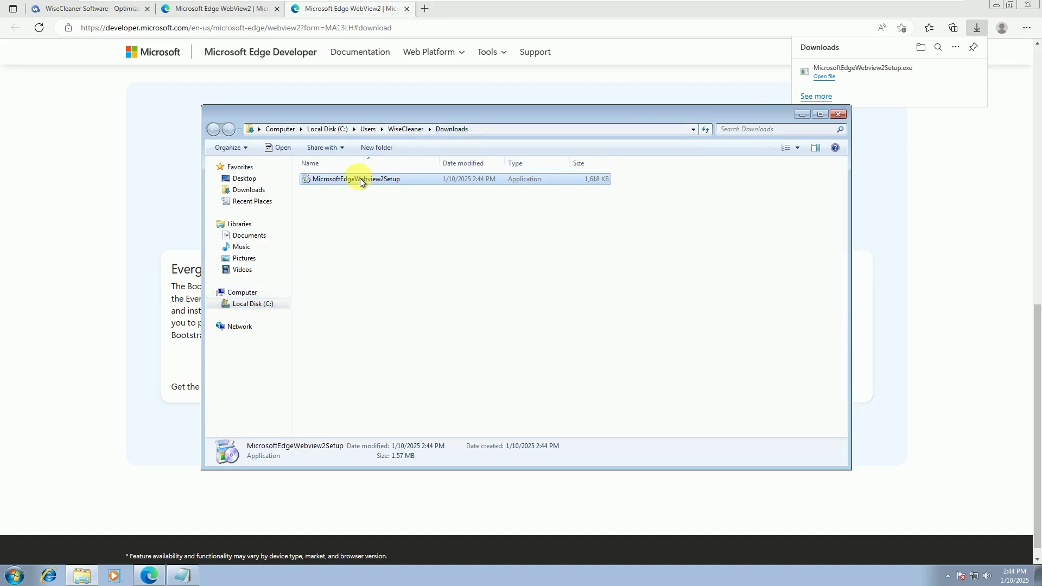
double_click(359, 180)
Step: Allow MicrosoftEdgeWebview2Setup to run at the security warning and close the downloads list
left_click(549, 298)
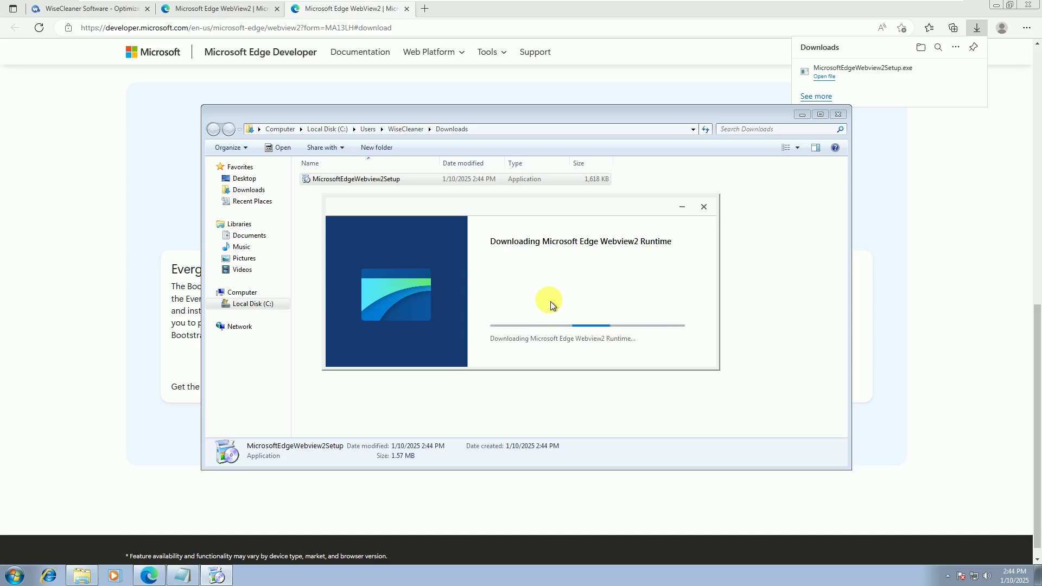
left_click(1006, 11)
Step: Minimize Edge and Explorer, move Notepad aside, and bring the WebView2 installer's progress window forward
left_click(998, 8)
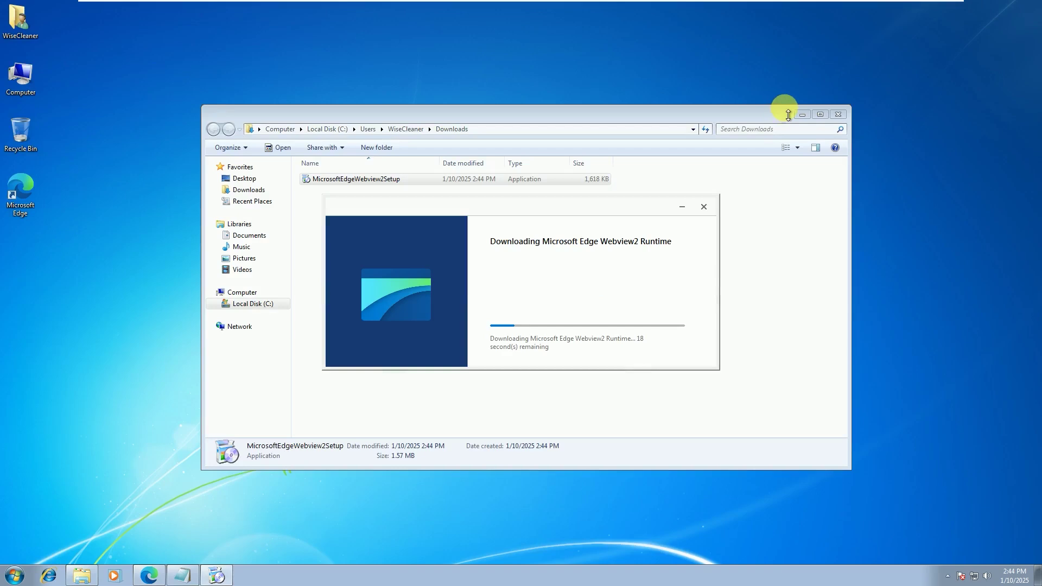
left_click(802, 115)
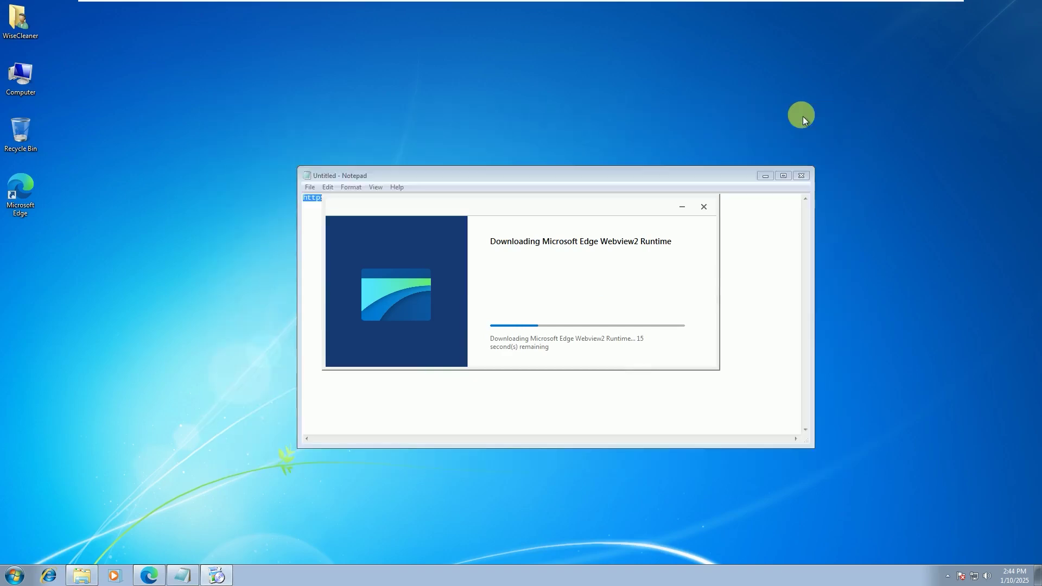
left_click_drag(688, 176, 465, 61)
left_click(634, 208)
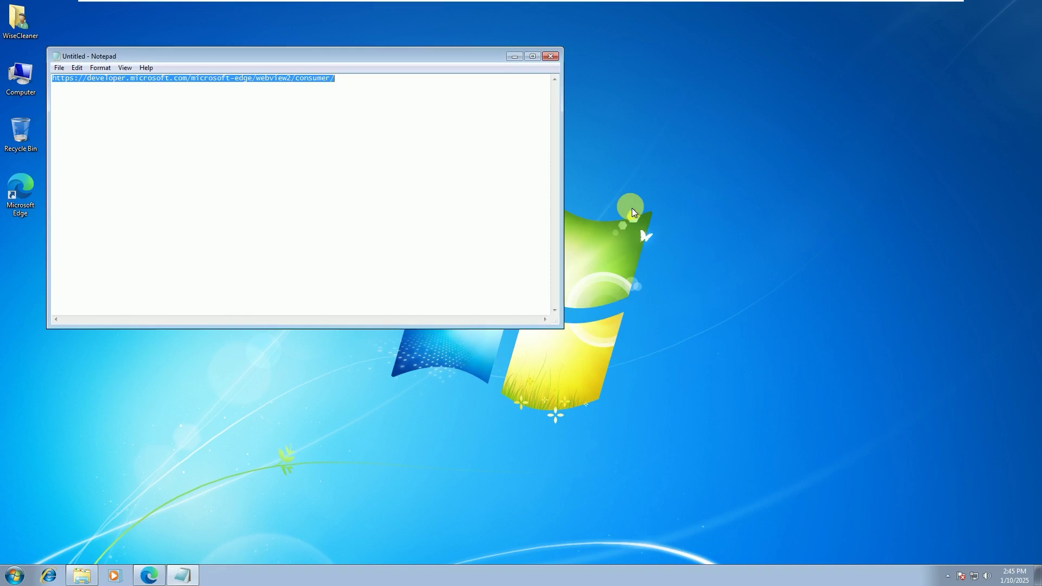
Step: Go through Start, Control Panel and Programs to open Programs and Features
left_click(266, 461)
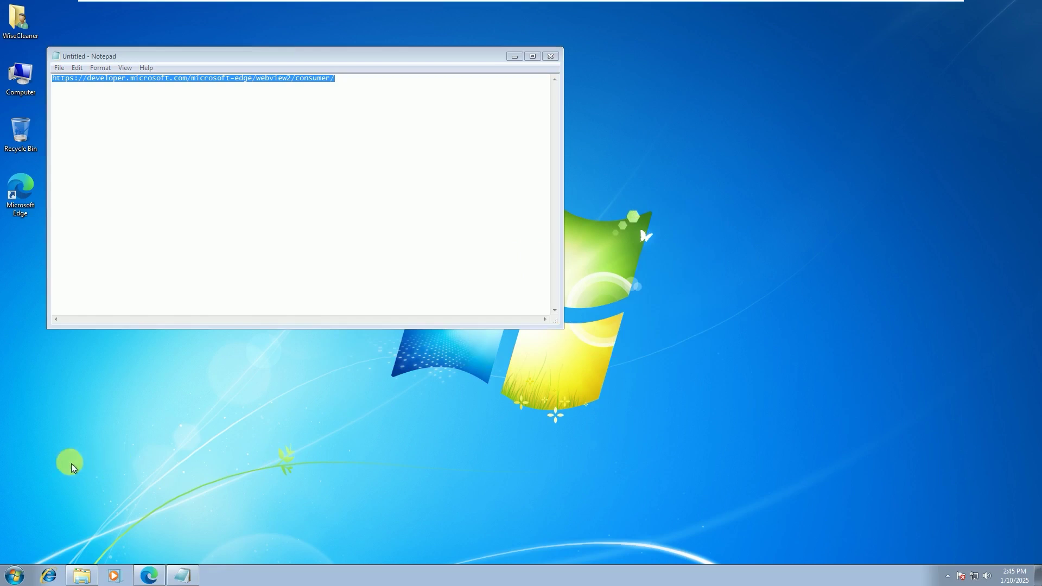
left_click(16, 577)
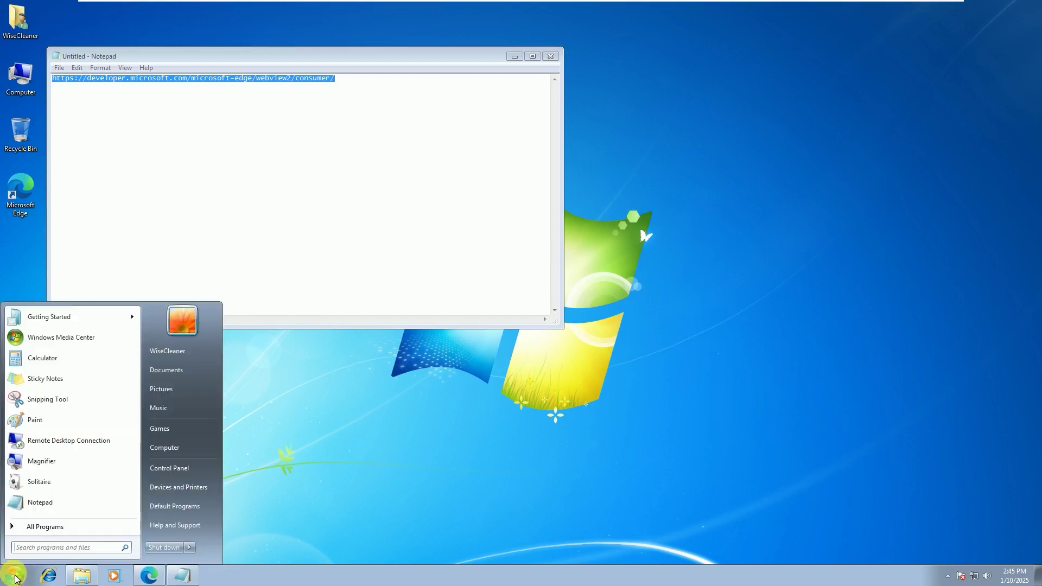
left_click(166, 471)
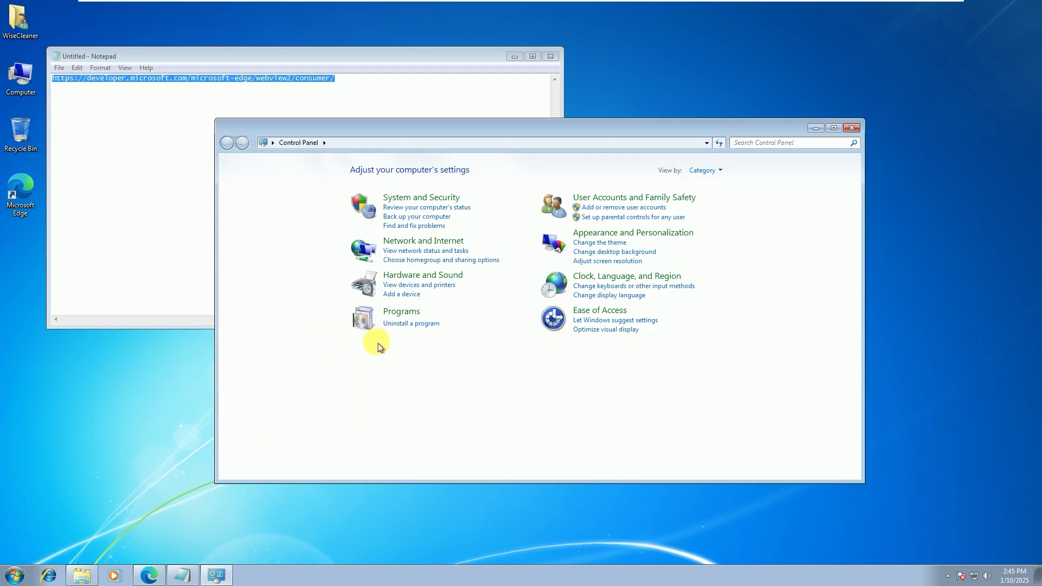
left_click(402, 311)
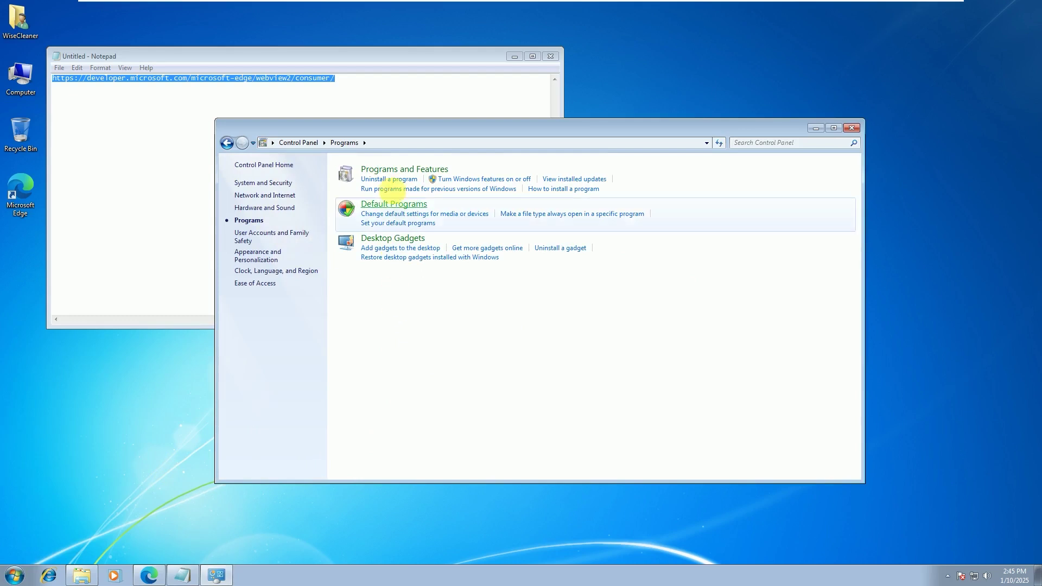
left_click(398, 182)
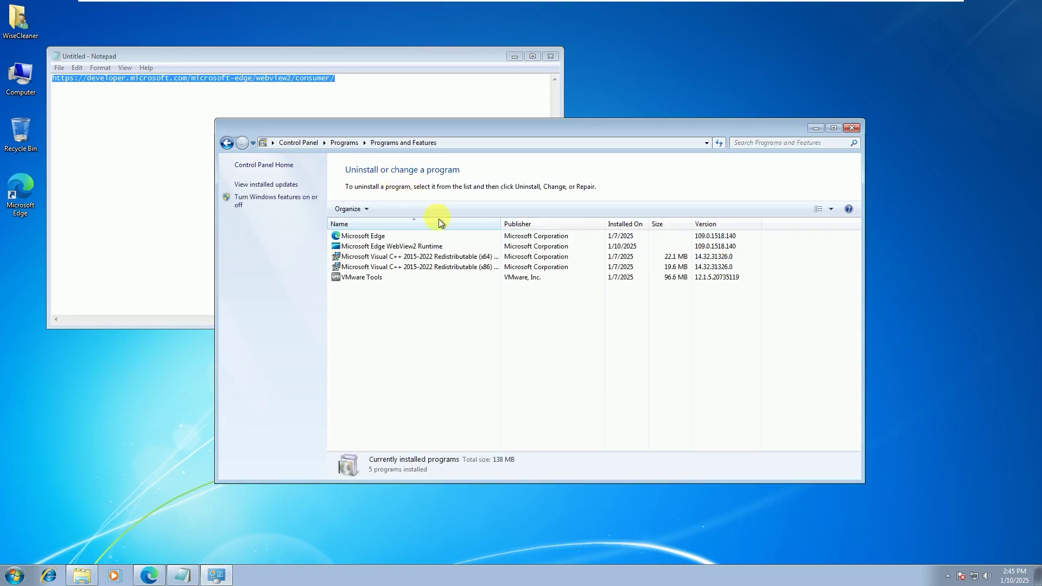
Step: Check the WebView2 Runtime entry shows version 109.0.1518.140, then close Control Panel and Notepad
left_click(396, 246)
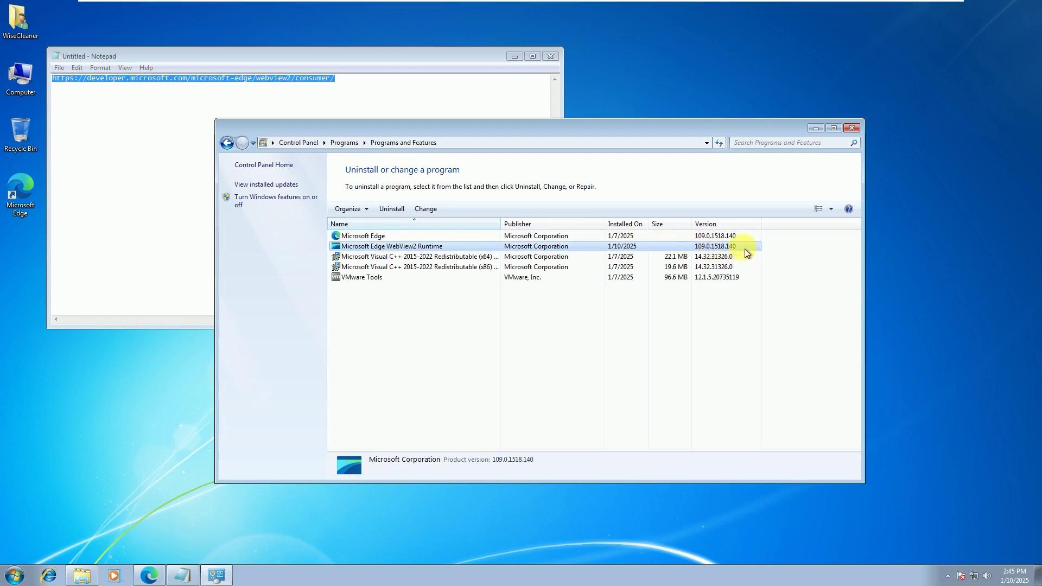
left_click(852, 129)
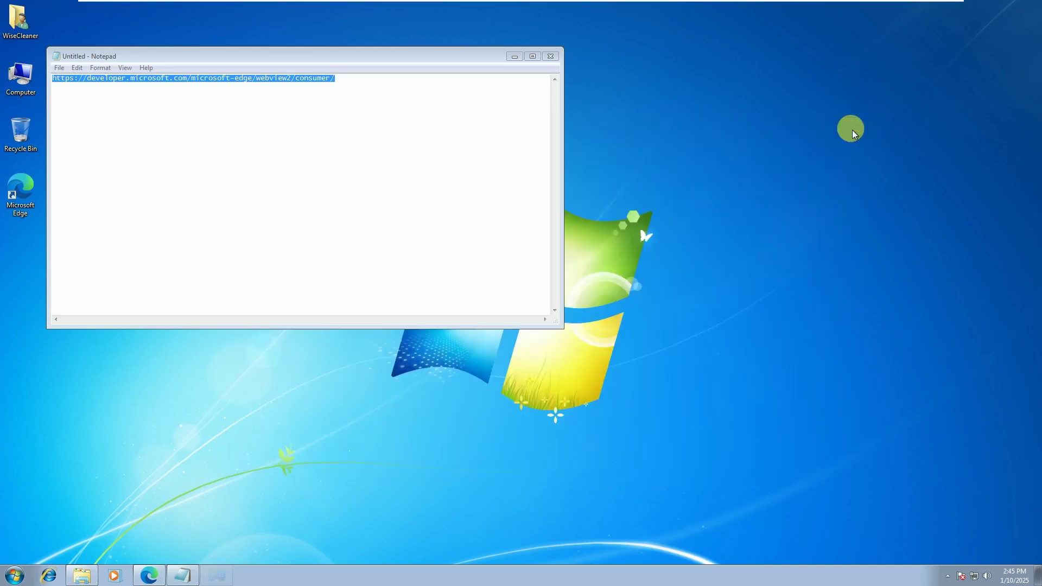
left_click(557, 60)
Step: Choose Don't Save to discard Notepad's unsaved text
key("n")
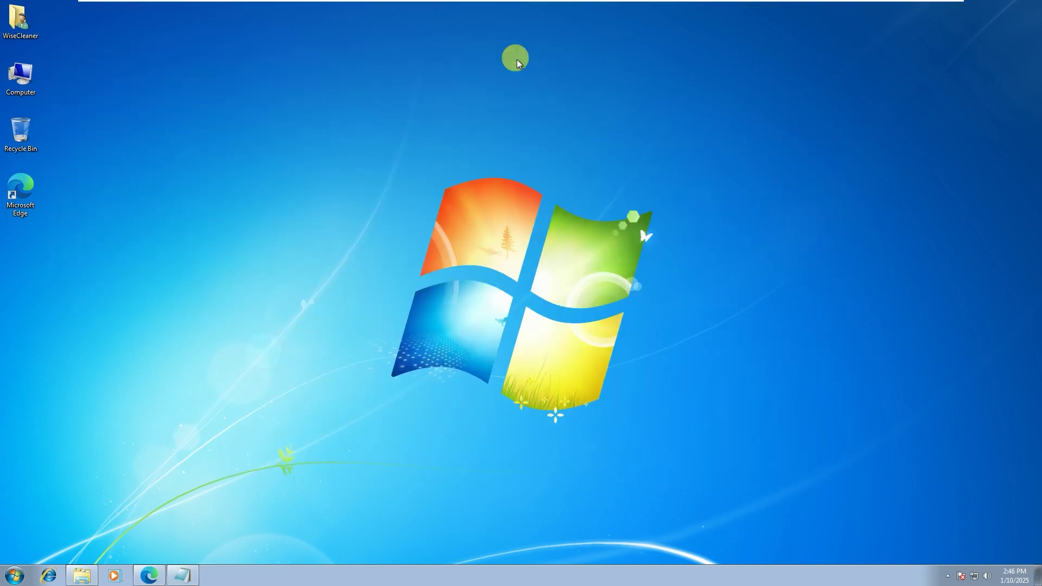